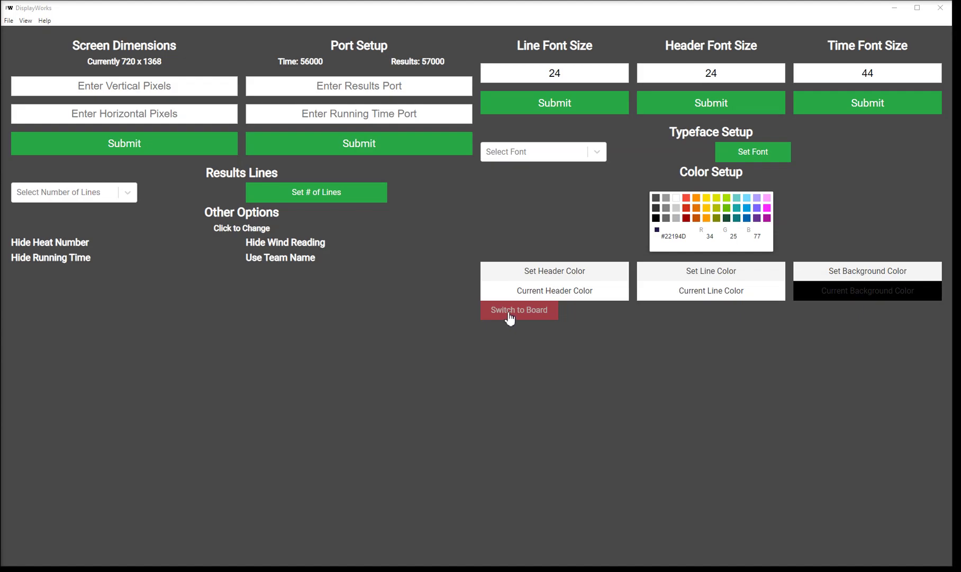
Step: View the board once, return to the settings, and set the time font size to 66
{"action": "left_click", "coordinate": [508, 313]}
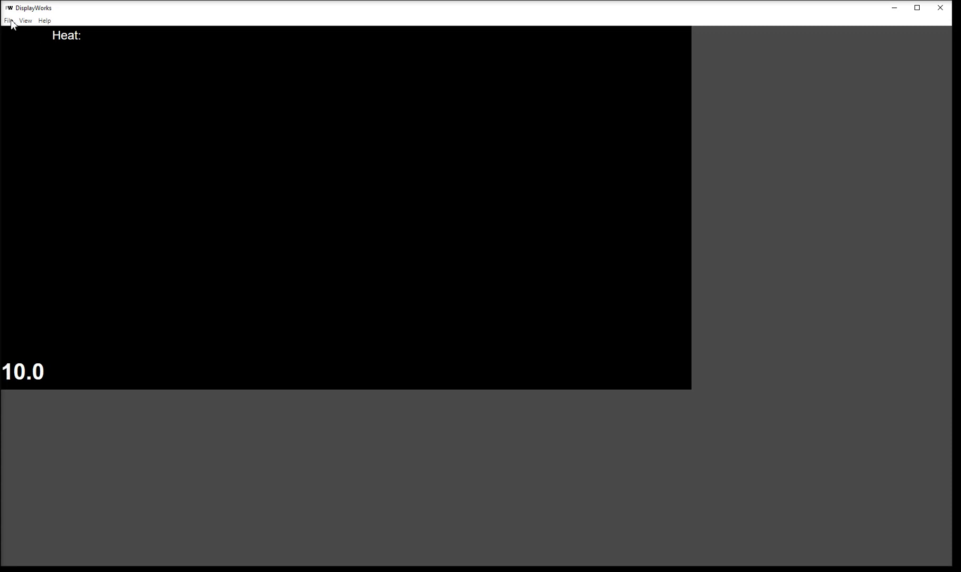
{"action": "left_click", "coordinate": [84, 70]}
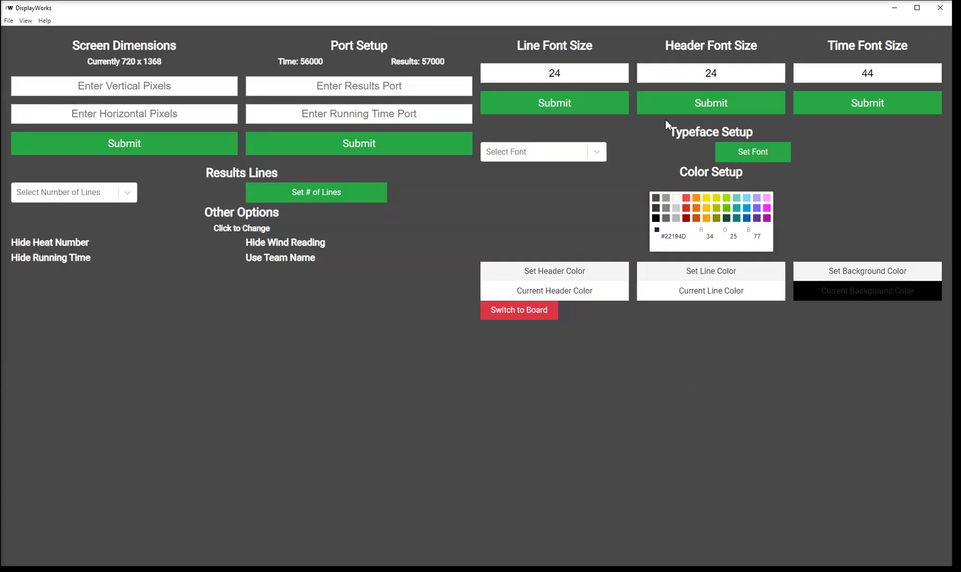
{"action": "left_click", "coordinate": [854, 78]}
{"action": "double_click", "coordinate": [853, 77]}
{"action": "type", "text": "66"}
{"action": "left_click", "coordinate": [874, 107]}
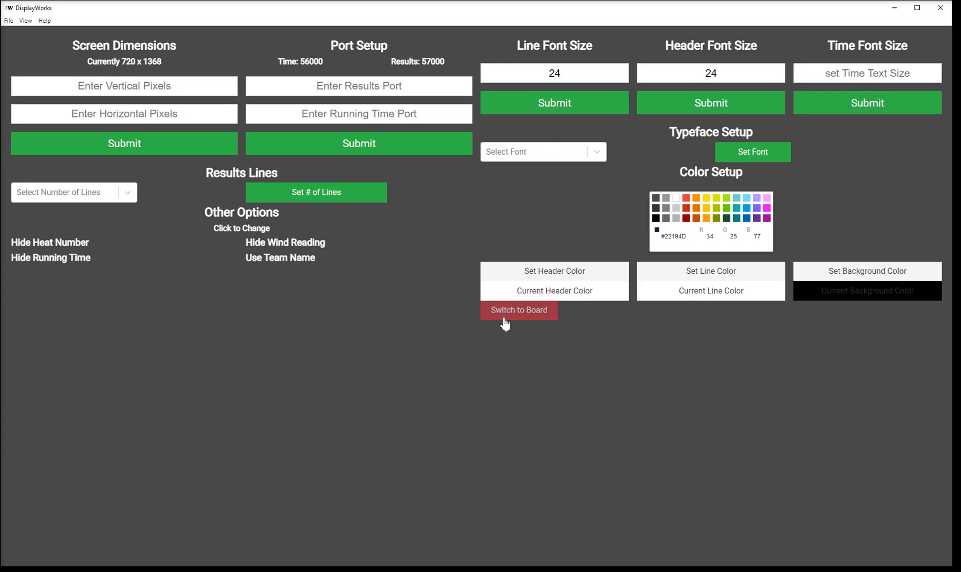
Step: Switch between the board and the settings to check the size of the running time
{"action": "left_click", "coordinate": [505, 319]}
{"action": "left_click", "coordinate": [115, 78]}
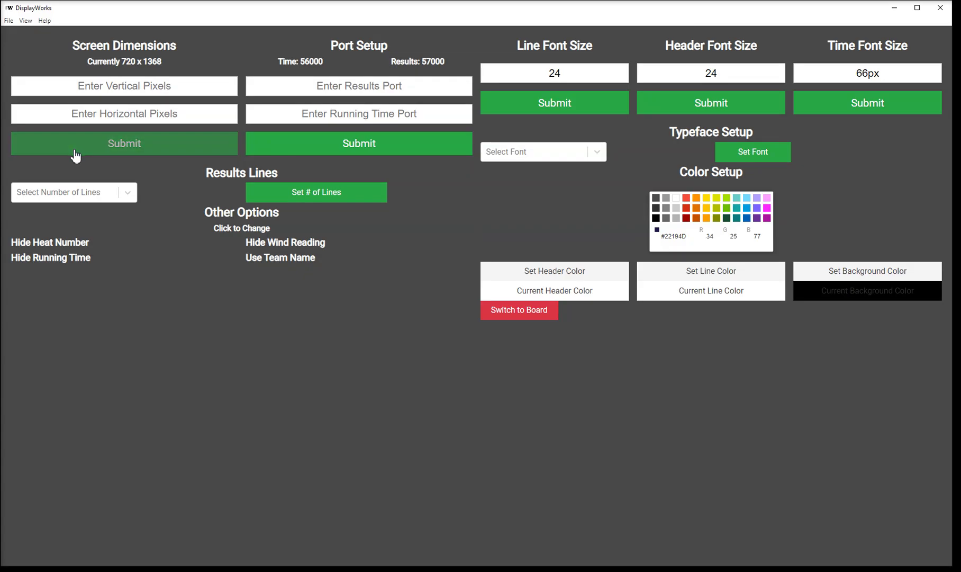
{"action": "left_click", "coordinate": [512, 313]}
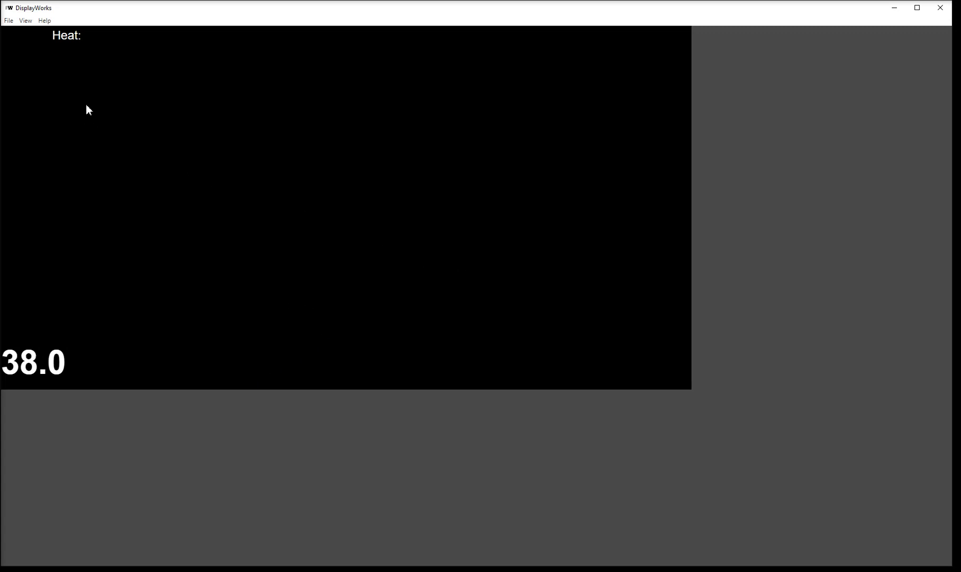
{"action": "left_click", "coordinate": [64, 52]}
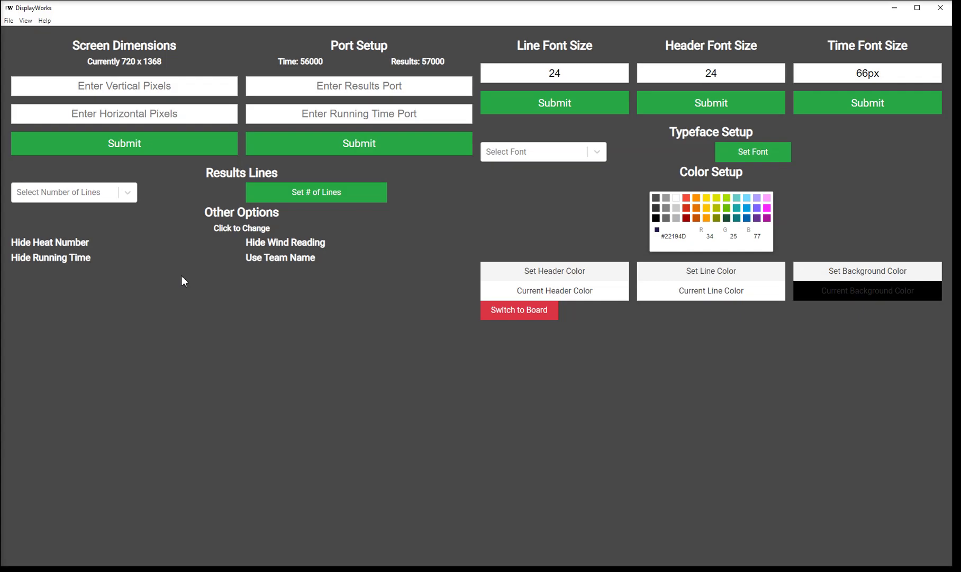
{"action": "left_click", "coordinate": [540, 321]}
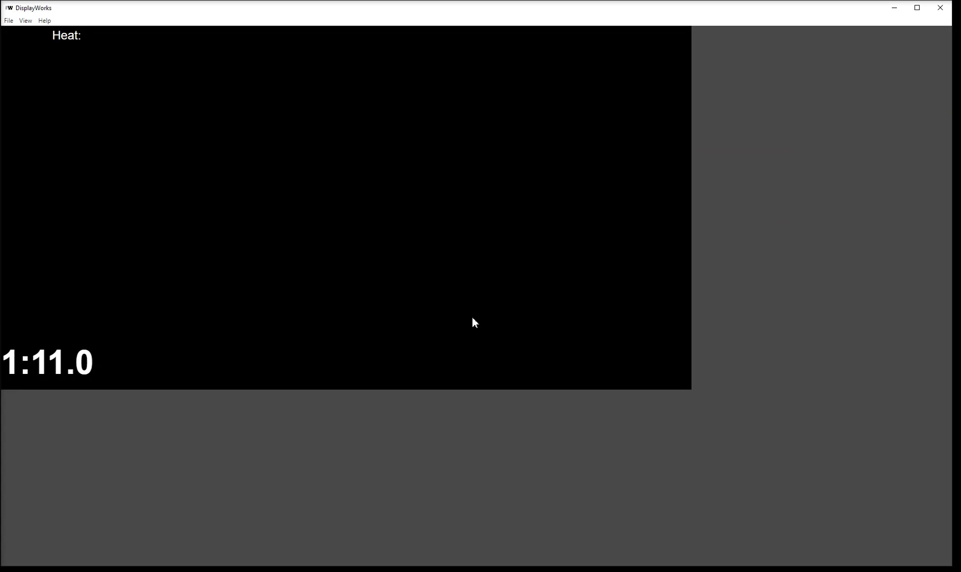
Step: Hide the running time and display the board
{"action": "left_click", "coordinate": [472, 316]}
{"action": "left_click", "coordinate": [73, 257]}
{"action": "left_click", "coordinate": [521, 311]}
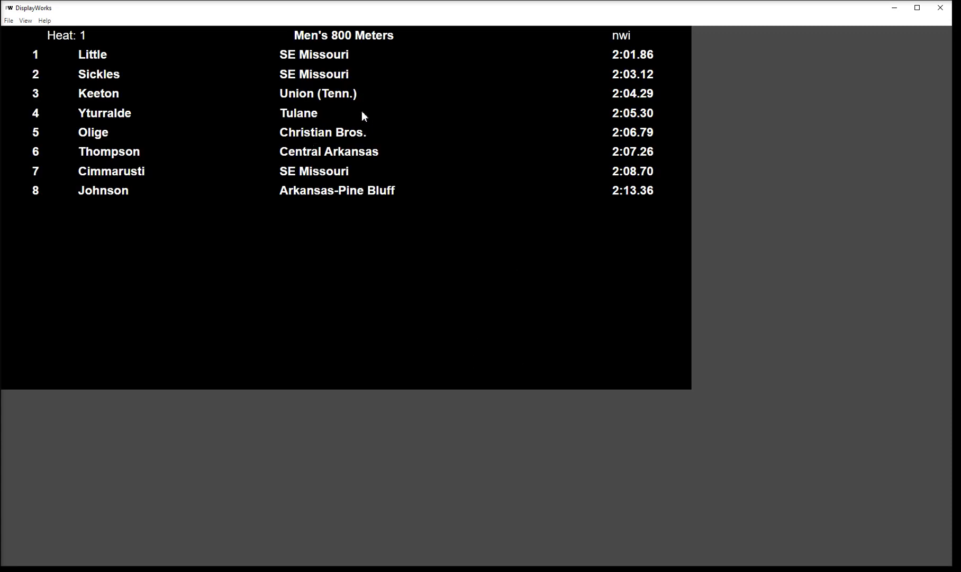
Step: Set the number of results lines to 5 and return to the board
{"action": "left_click", "coordinate": [373, 210]}
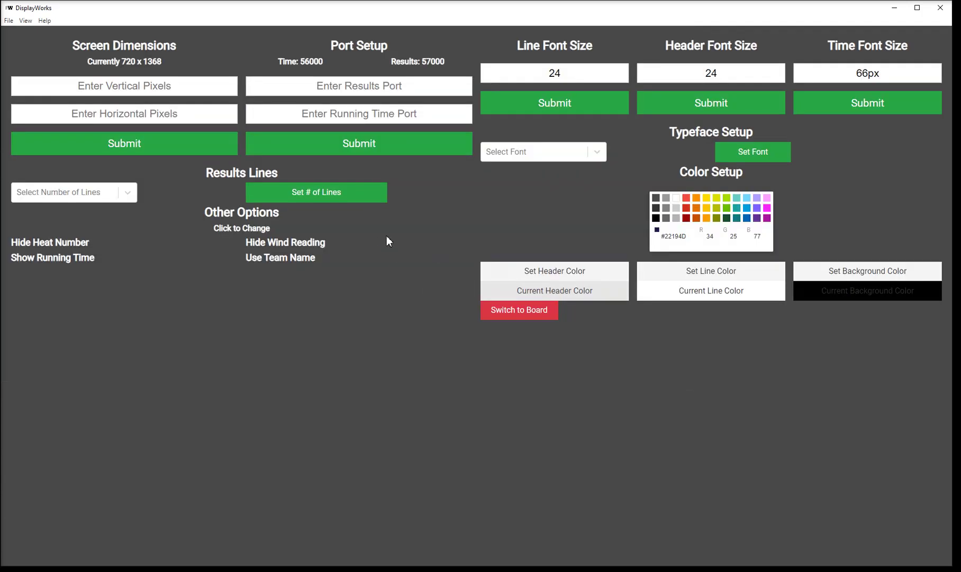
{"action": "left_click", "coordinate": [133, 191]}
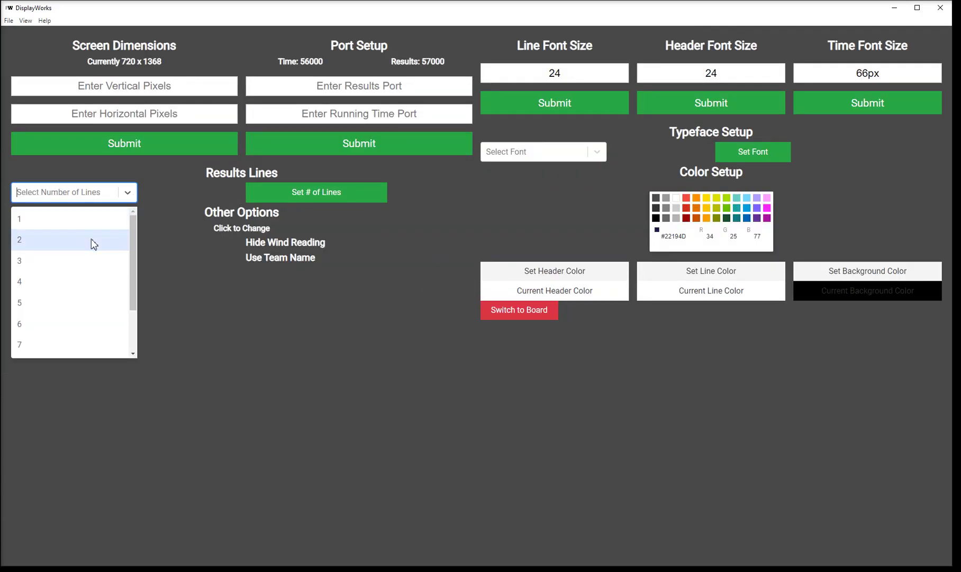
{"action": "left_click", "coordinate": [77, 299]}
{"action": "left_click", "coordinate": [328, 192]}
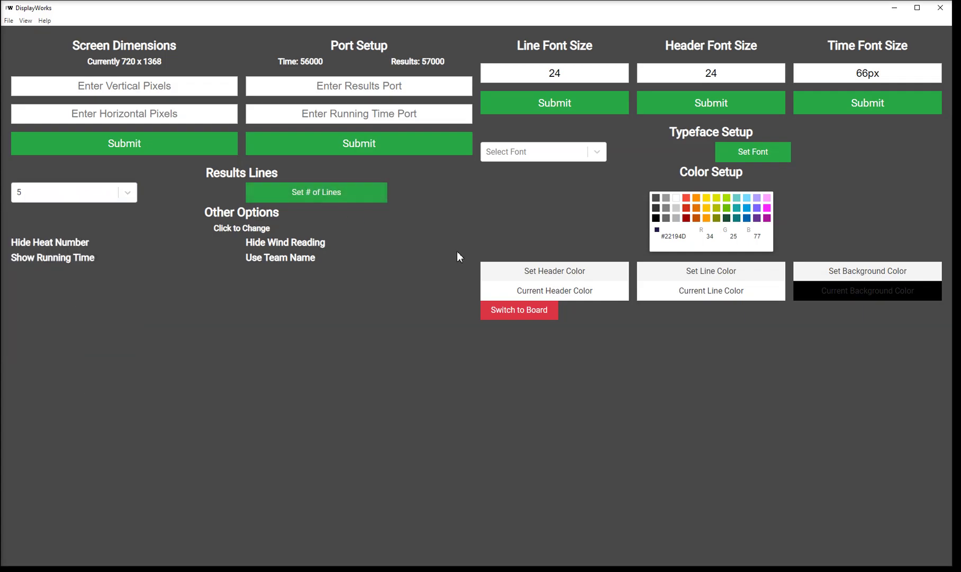
{"action": "left_click", "coordinate": [506, 308]}
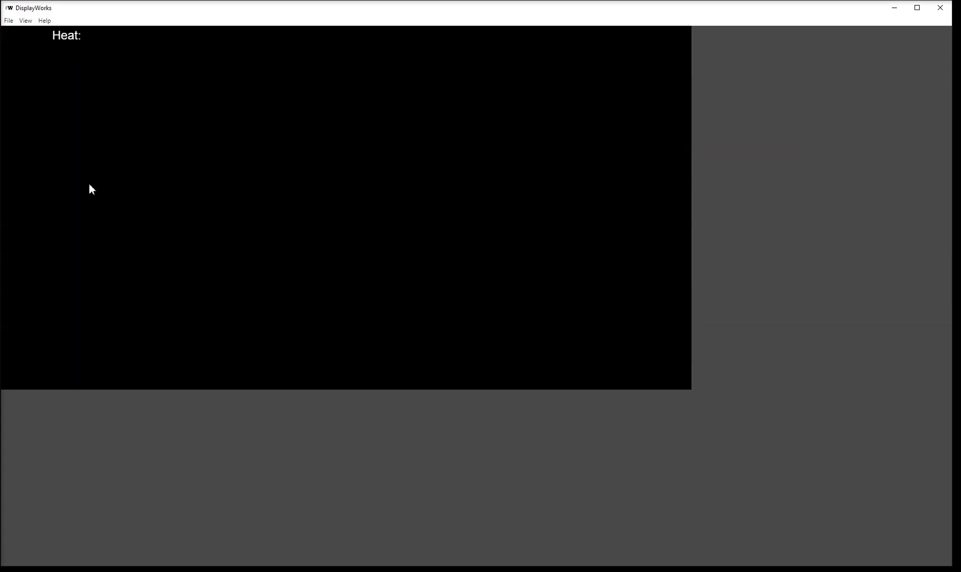
Step: Set the line font size to 66 and show the results on the board
{"action": "left_click", "coordinate": [132, 158]}
{"action": "left_click_drag", "start_coordinate": [599, 74], "coordinate": [475, 78]}
{"action": "type", "text": "66"}
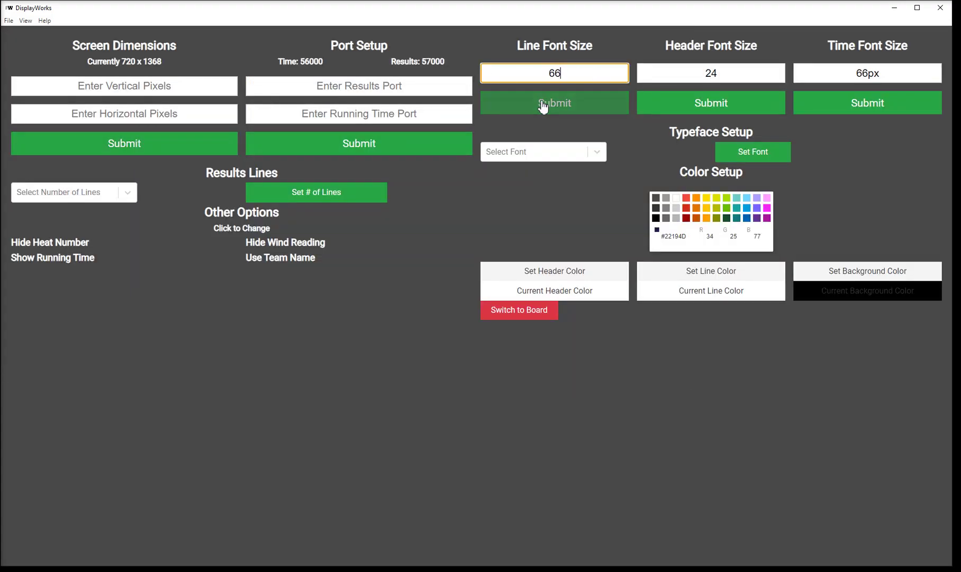
{"action": "left_click", "coordinate": [540, 102]}
{"action": "left_click", "coordinate": [541, 314]}
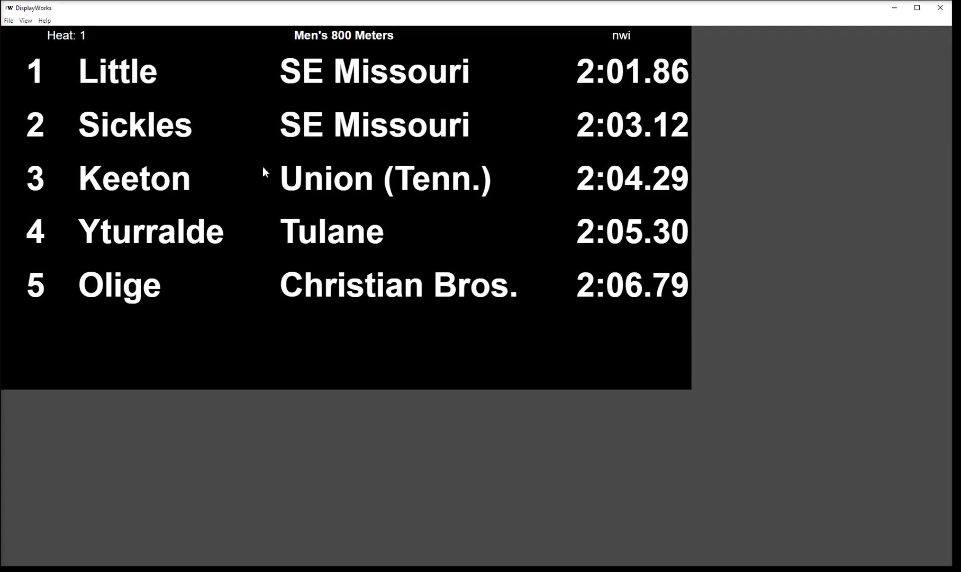
Step: Limit the results to 2 lines and check them on the board
{"action": "left_click", "coordinate": [114, 125]}
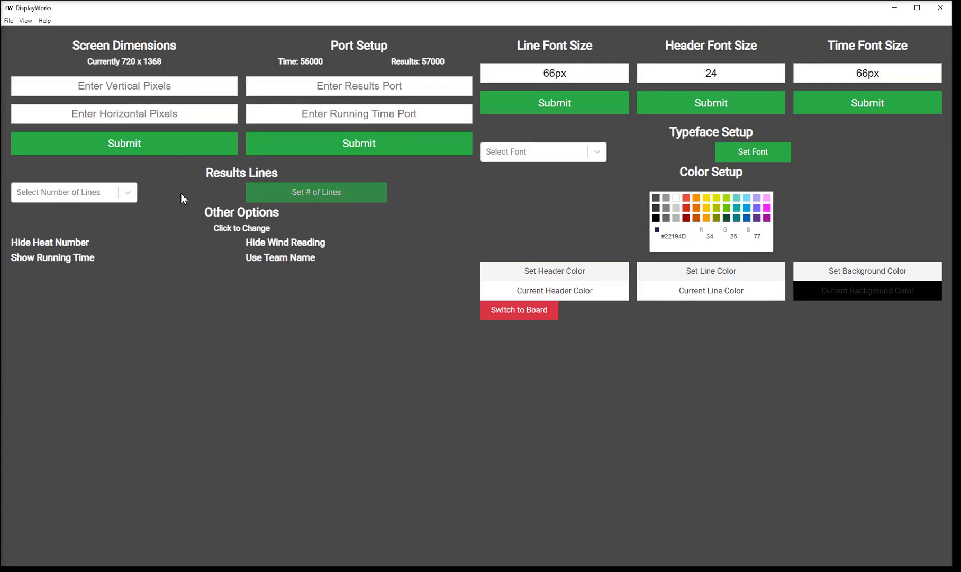
{"action": "left_click", "coordinate": [125, 191]}
{"action": "left_click", "coordinate": [80, 242]}
{"action": "left_click", "coordinate": [318, 192]}
{"action": "left_click", "coordinate": [536, 316]}
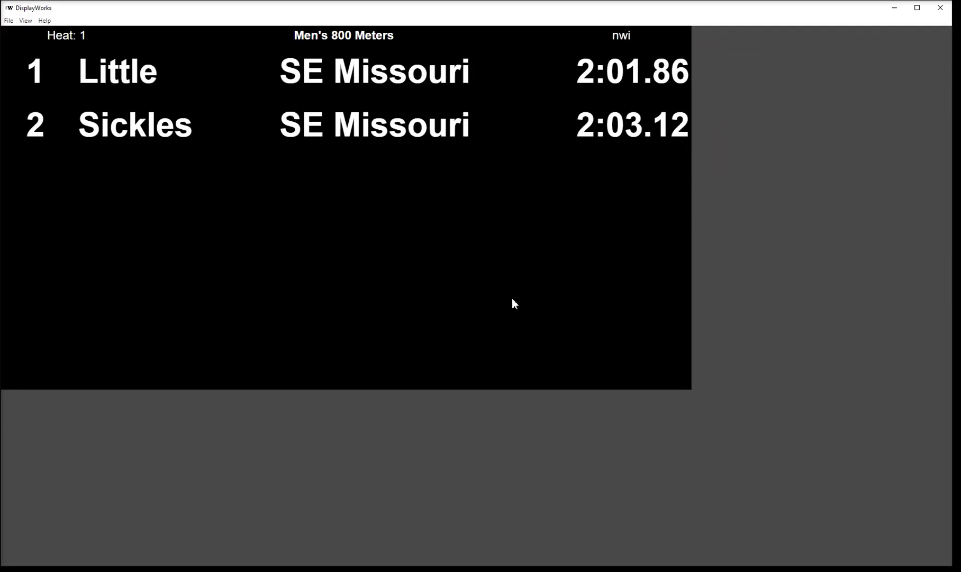
Step: Try to change the board's typeface to Times New Roman
{"action": "left_click", "coordinate": [488, 290]}
{"action": "left_click", "coordinate": [602, 154]}
{"action": "left_click", "coordinate": [553, 304]}
{"action": "left_click", "coordinate": [524, 315]}
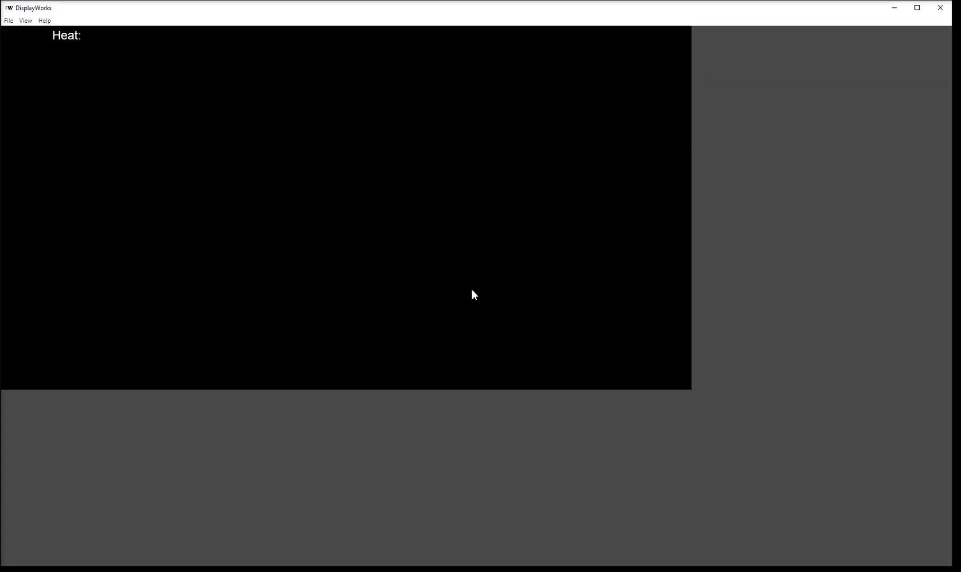
Step: Apply Times New Roman as the board's typeface and display the results with it
{"action": "left_click", "coordinate": [531, 194]}
{"action": "left_click", "coordinate": [601, 153]}
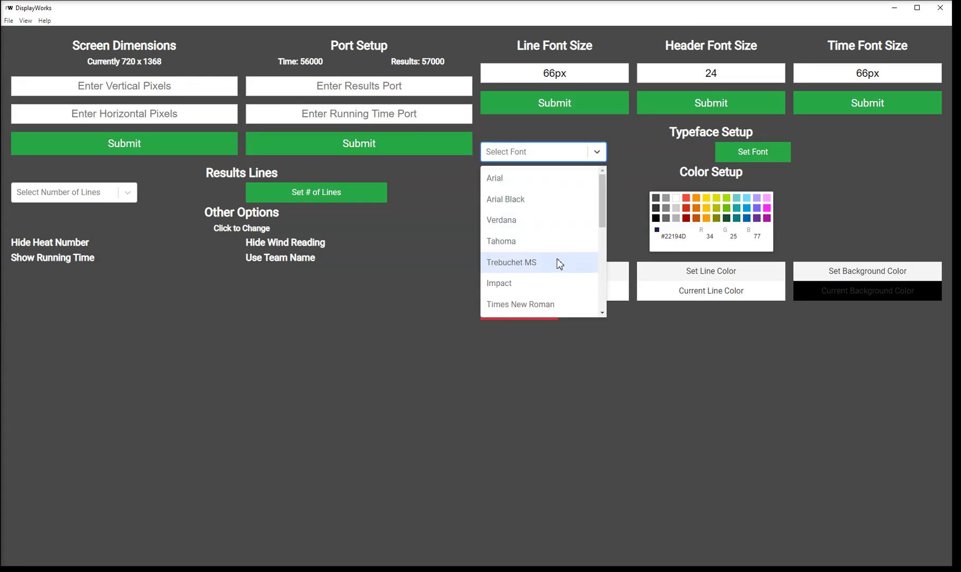
{"action": "left_click", "coordinate": [553, 305]}
{"action": "left_click", "coordinate": [747, 152]}
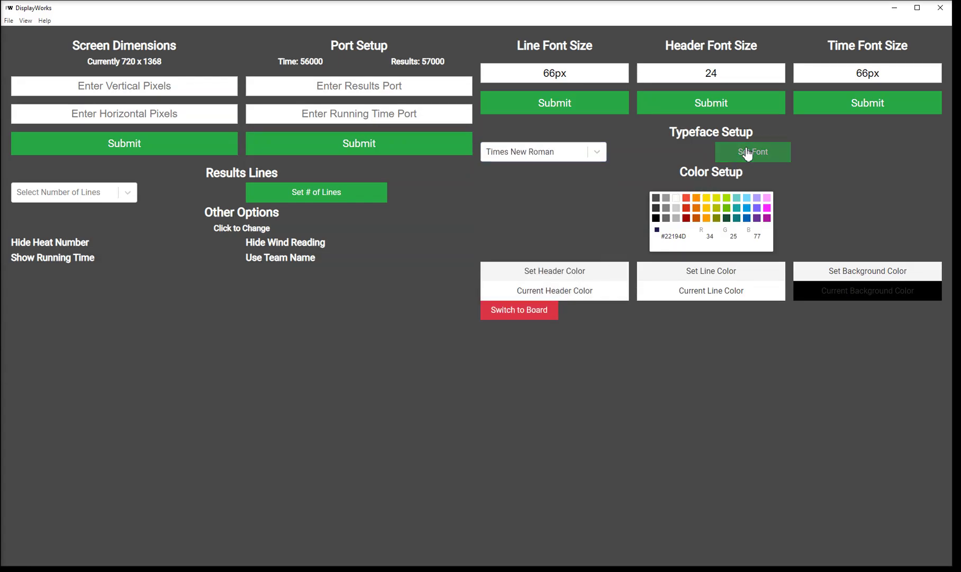
{"action": "left_click", "coordinate": [509, 309]}
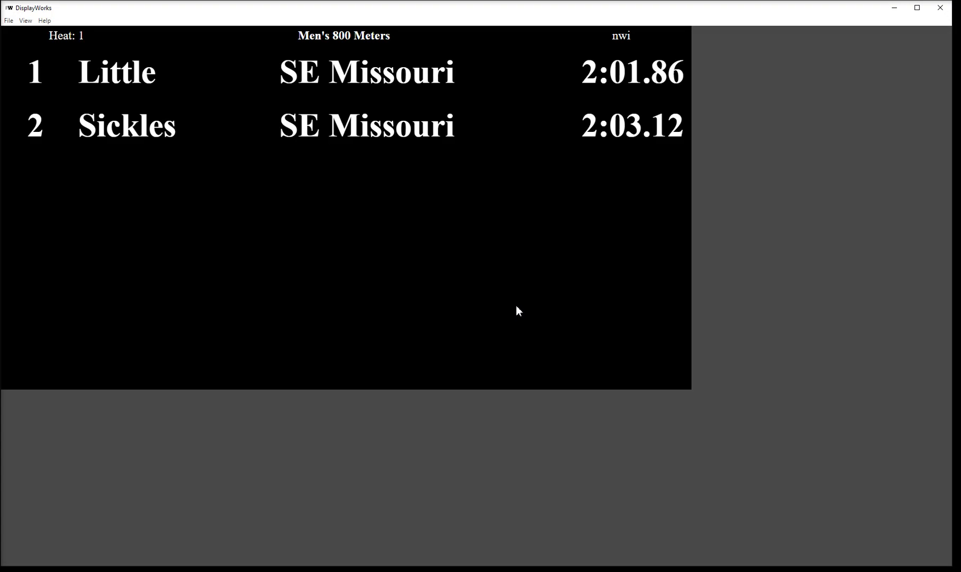
Step: Set the board's background color to blue (#0062B1) and view the board
{"action": "left_click", "coordinate": [466, 232]}
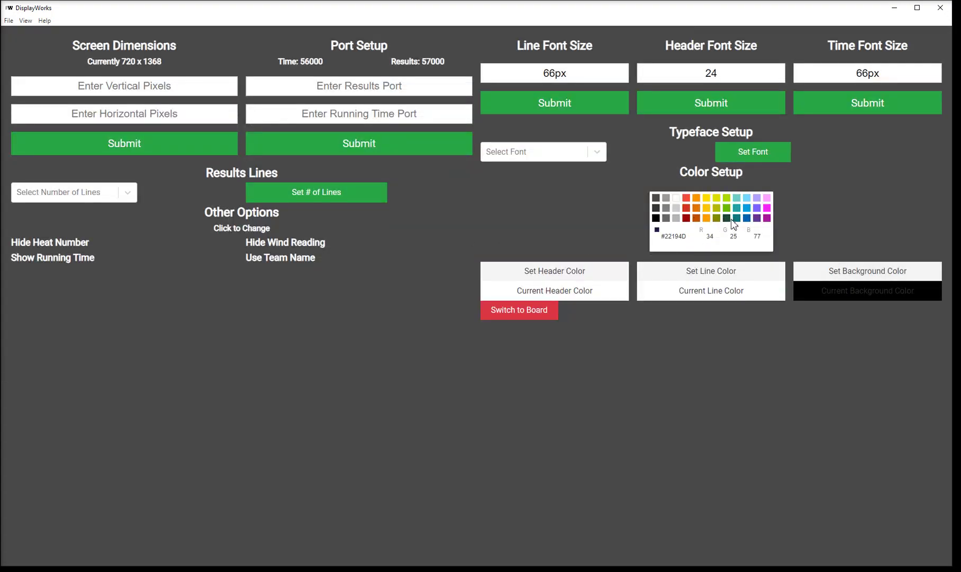
{"action": "left_click", "coordinate": [746, 220]}
{"action": "left_click", "coordinate": [839, 270]}
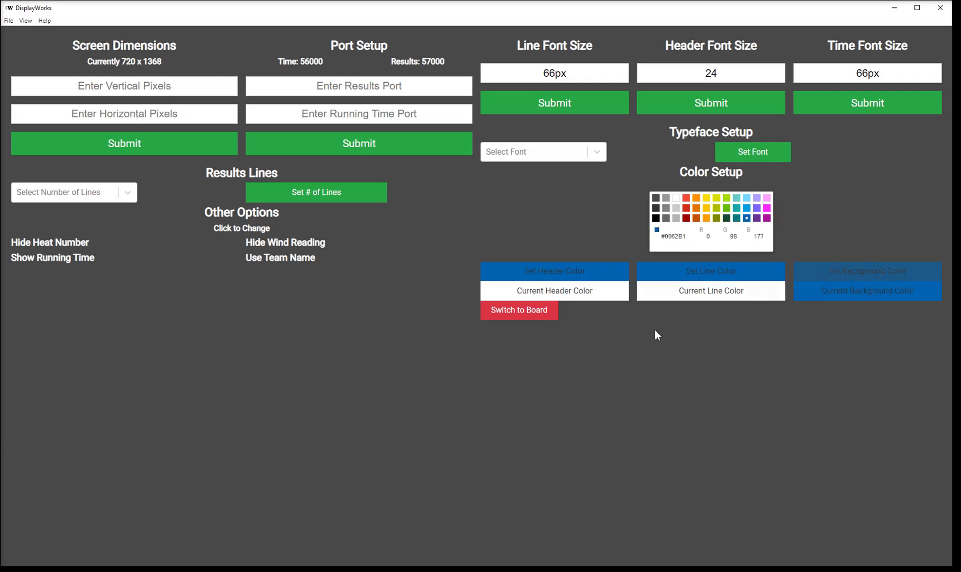
{"action": "left_click", "coordinate": [536, 316]}
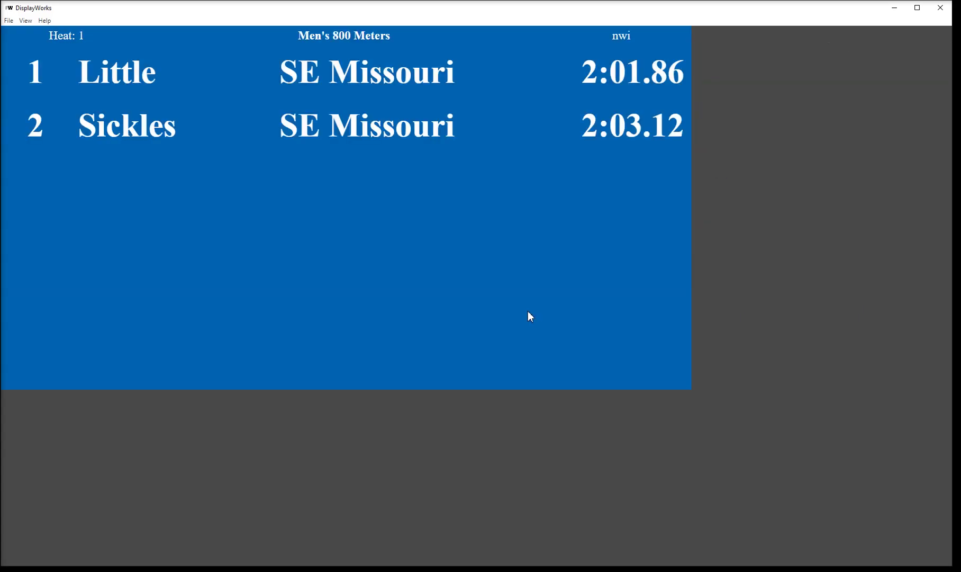
Step: Set both the header color and the line color to gray (#666666)
{"action": "left_click", "coordinate": [528, 316]}
{"action": "left_click", "coordinate": [665, 218]}
{"action": "left_click", "coordinate": [578, 272]}
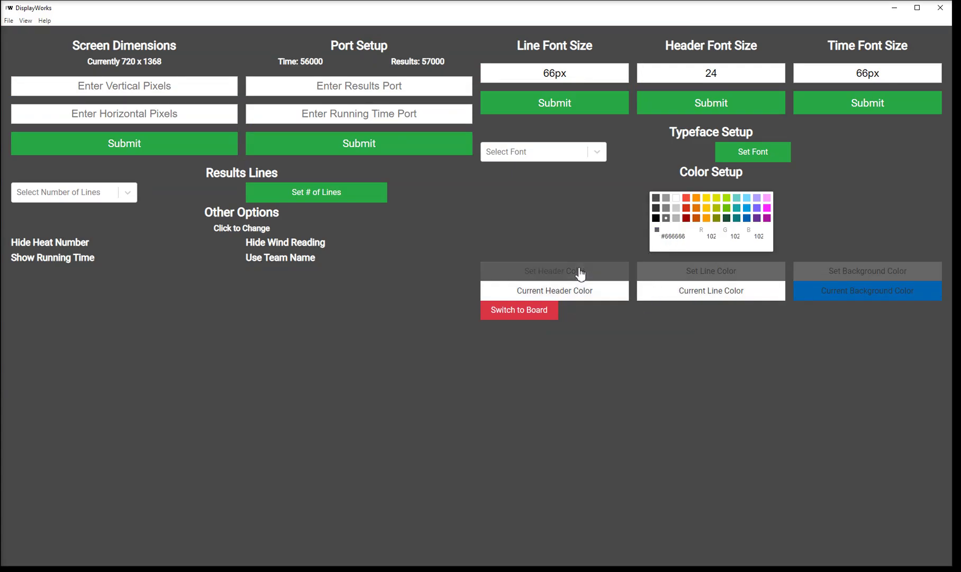
{"action": "left_click", "coordinate": [671, 271]}
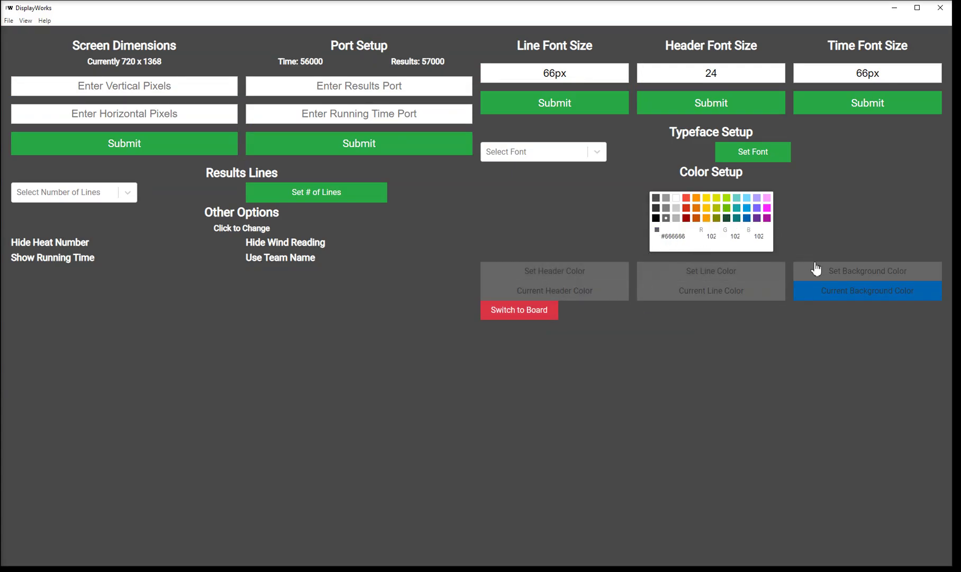
Step: Change the board's background color to yellow and preview it on the board
{"action": "left_click", "coordinate": [707, 198]}
{"action": "left_click", "coordinate": [803, 270]}
{"action": "left_click", "coordinate": [528, 313]}
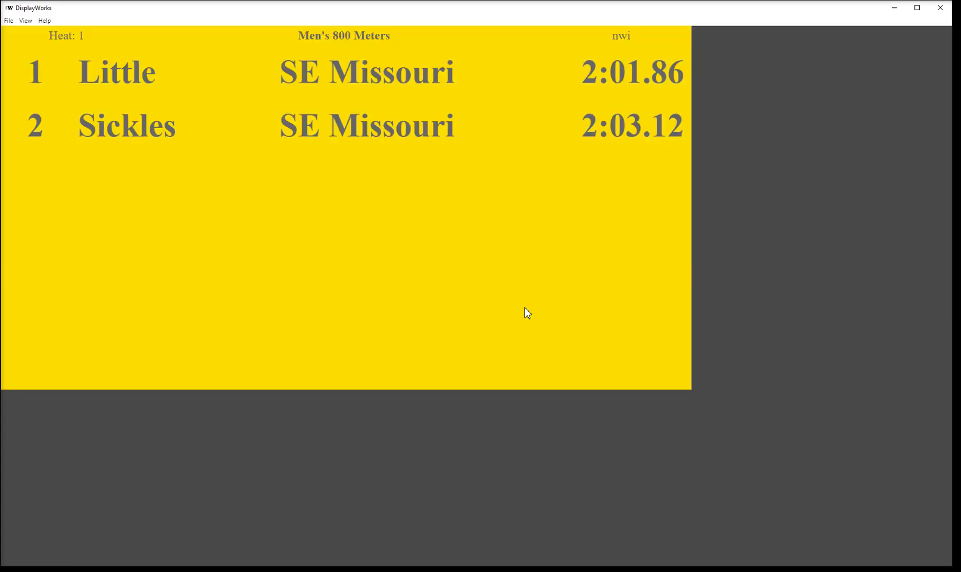
Step: Hide the heat number in the board header and view the board
{"action": "left_click", "coordinate": [523, 282]}
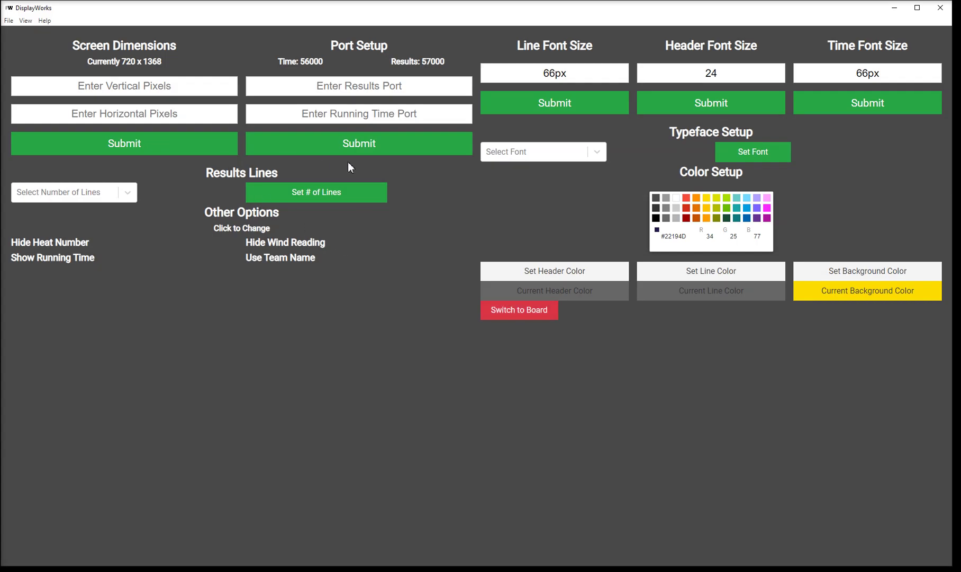
{"action": "left_click", "coordinate": [501, 316]}
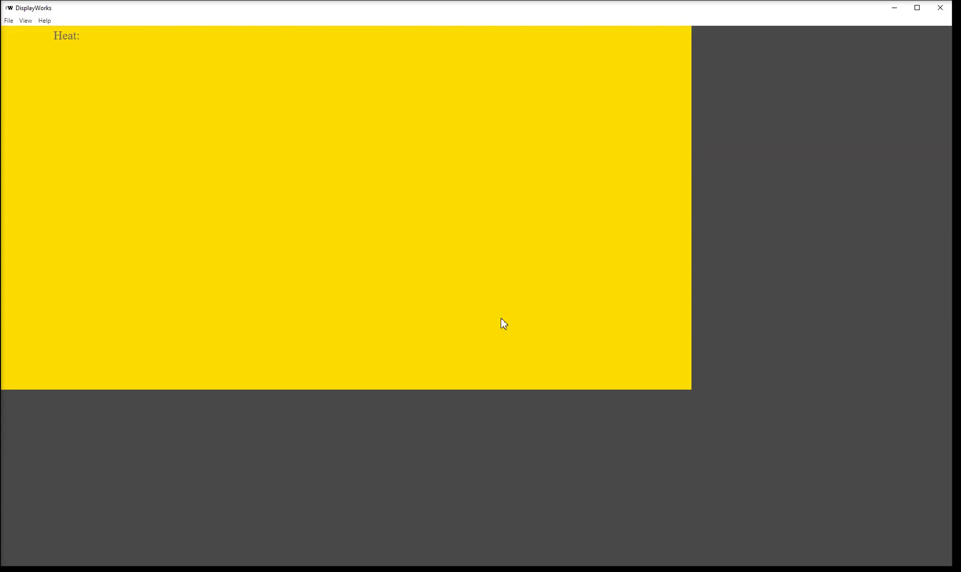
{"action": "left_click", "coordinate": [269, 200]}
{"action": "left_click", "coordinate": [80, 242]}
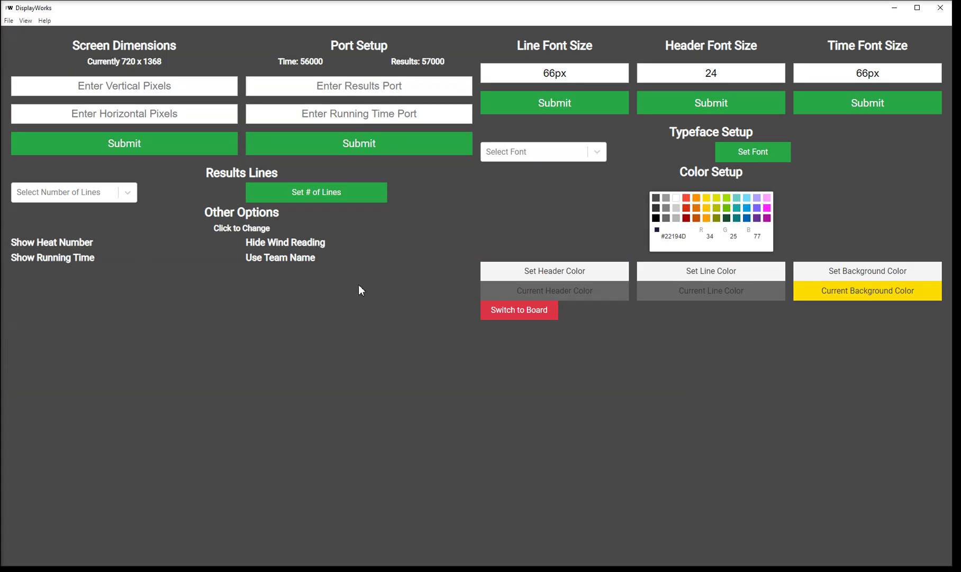
{"action": "left_click", "coordinate": [526, 318]}
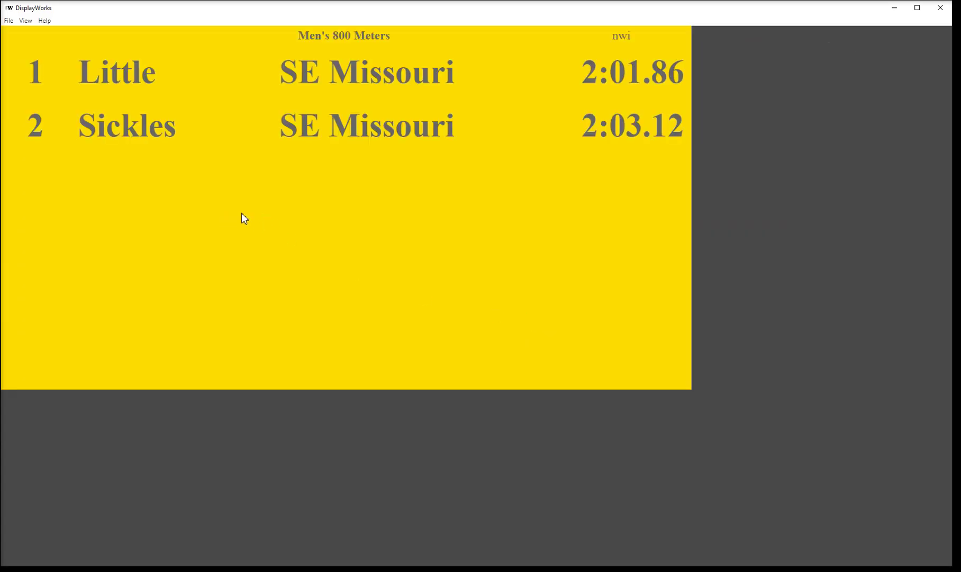
Step: Hide the wind reading and switch back to the board
{"action": "left_click", "coordinate": [325, 159]}
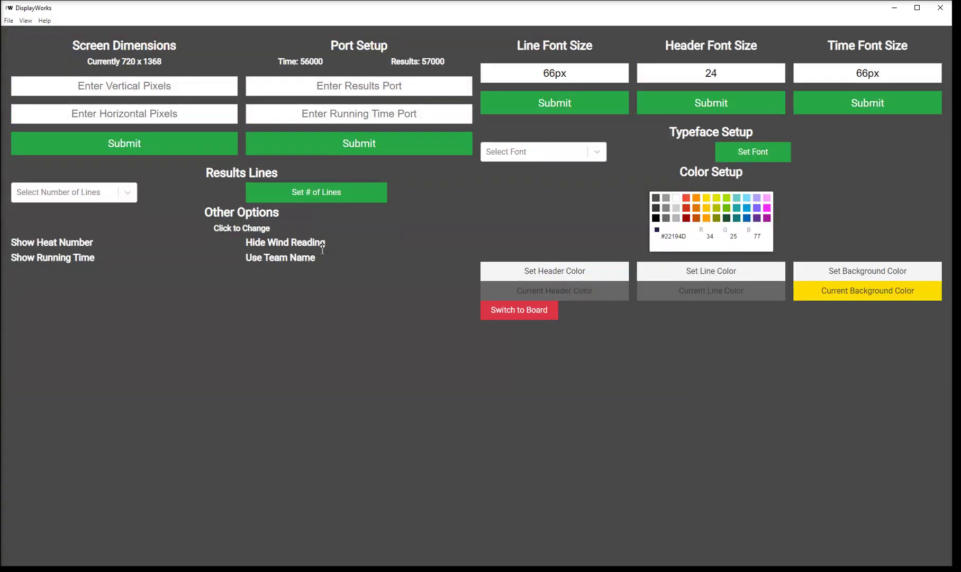
{"action": "left_click", "coordinate": [291, 245]}
{"action": "left_click", "coordinate": [498, 308]}
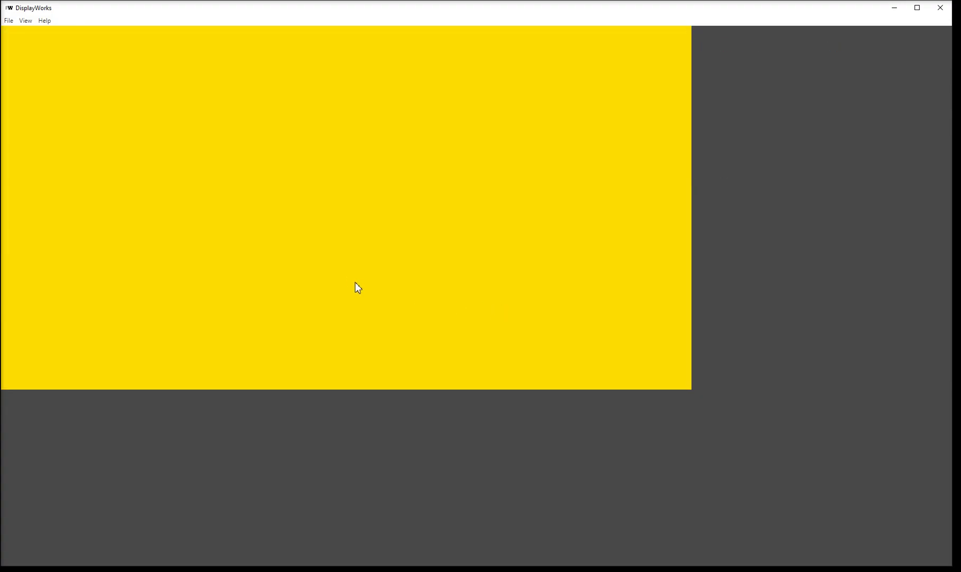
Step: Set the header font size to 66 and display the board
{"action": "left_click", "coordinate": [317, 185]}
{"action": "left_click", "coordinate": [695, 73]}
{"action": "type", "text": "66"}
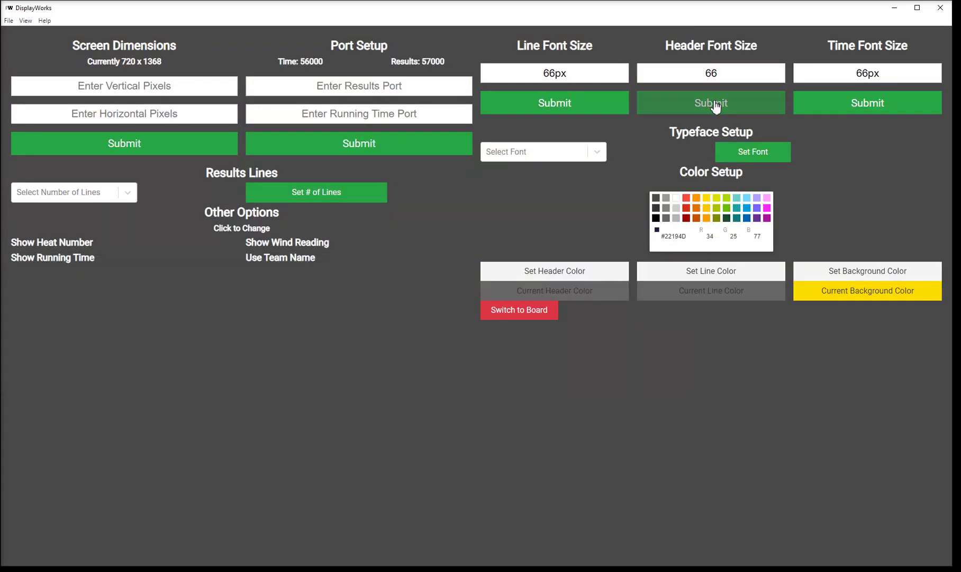
{"action": "left_click", "coordinate": [716, 103]}
{"action": "left_click", "coordinate": [499, 313]}
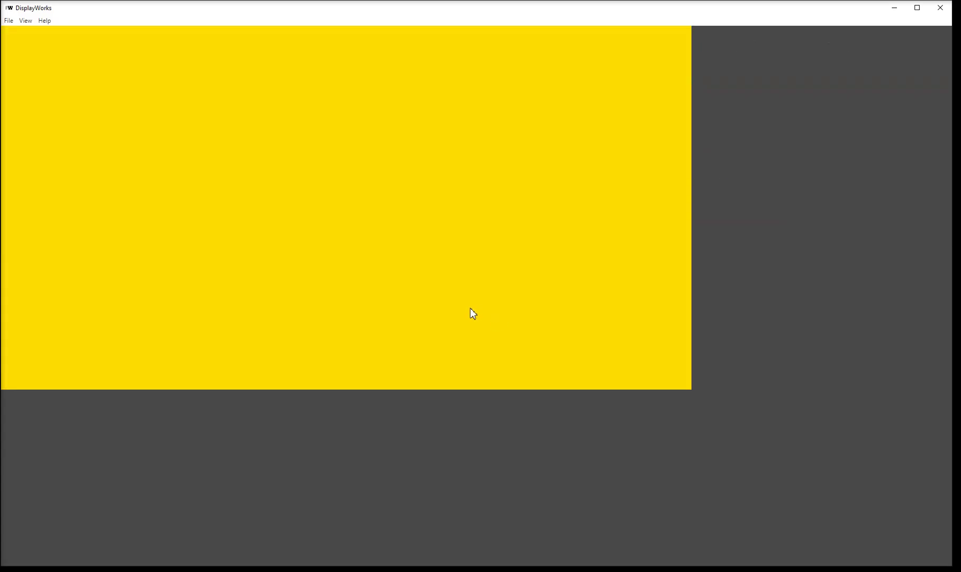